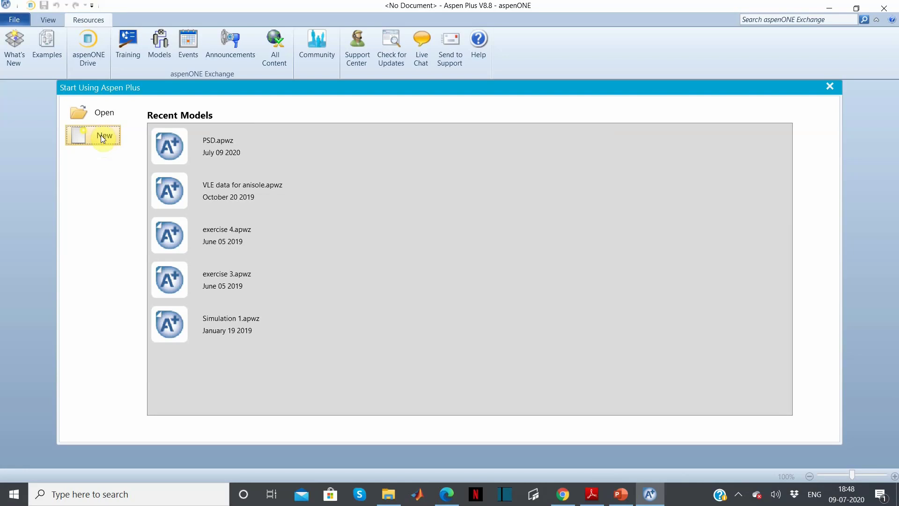
- Create a new simulation from the Solids with Metric Units template
left_click(100, 135)
left_click(423, 196)
left_click(422, 195)
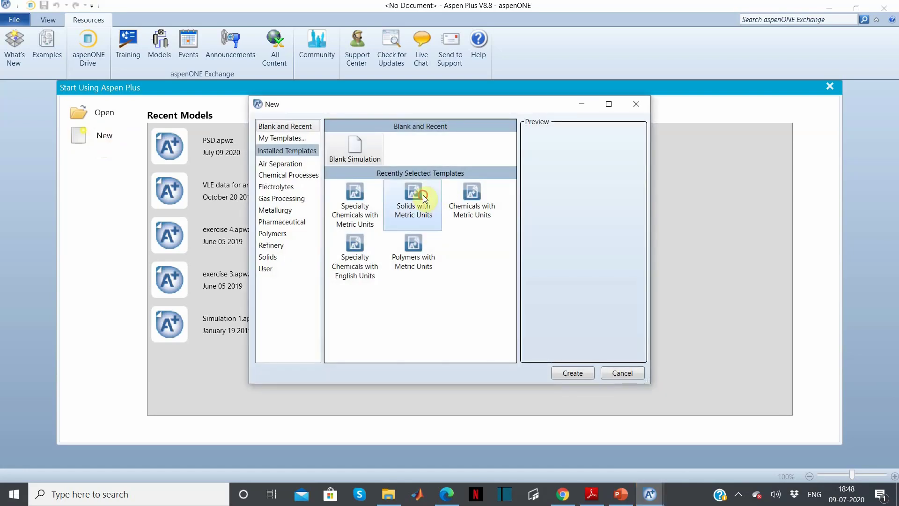
left_click(585, 371)
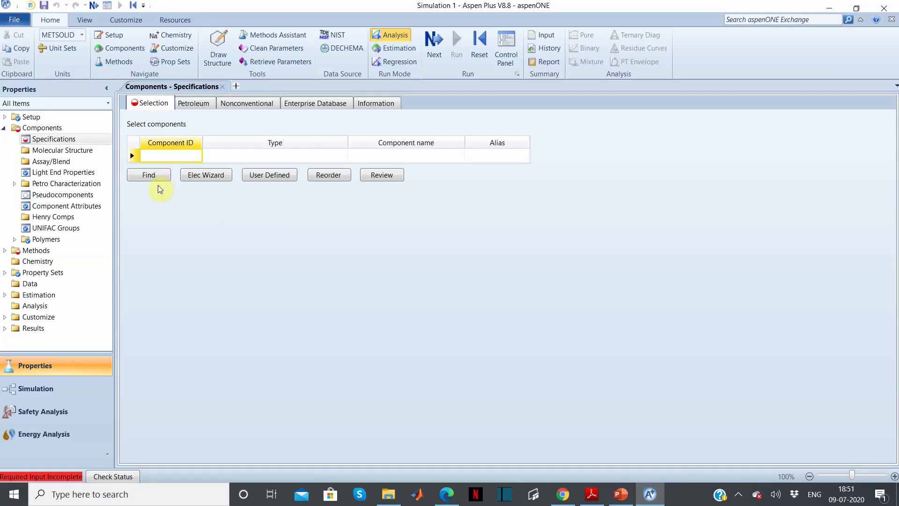
- Search the databanks for potassium chloride and add it as component POTAS-01
left_click(153, 175)
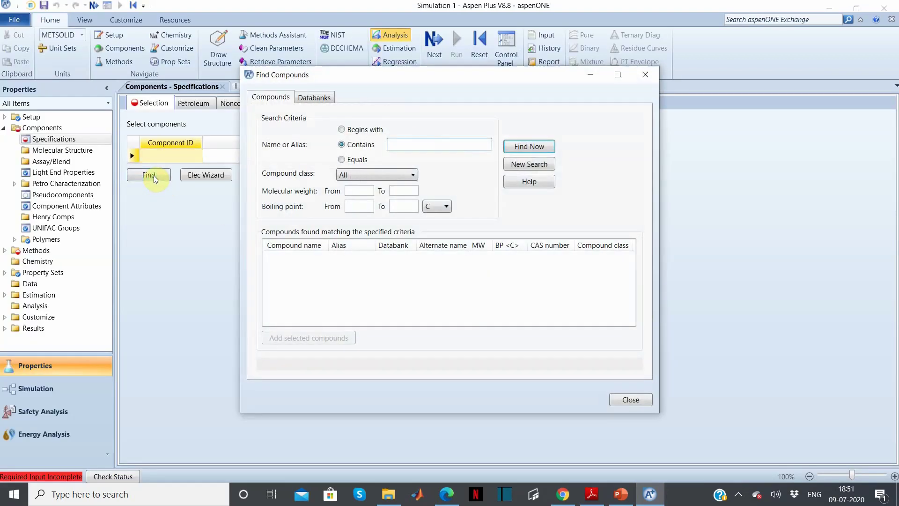
type("potassium chloride")
left_click(525, 147)
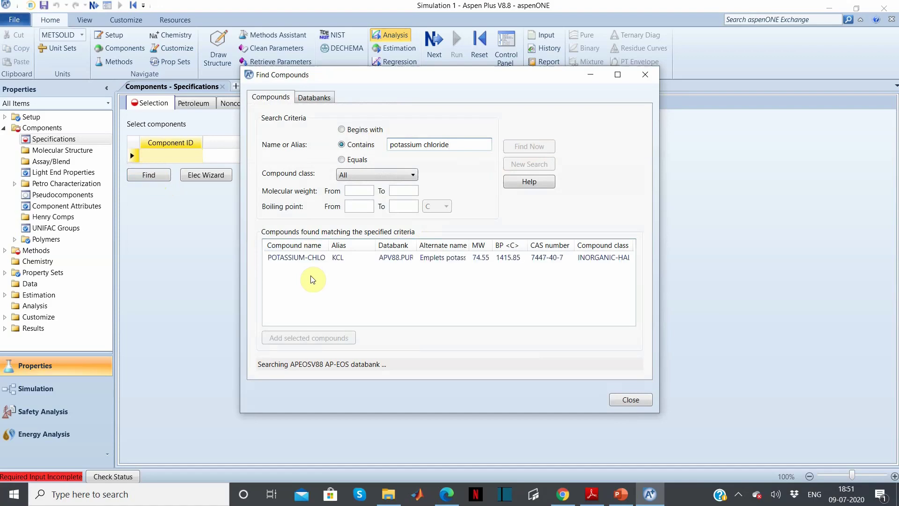
left_click(313, 259)
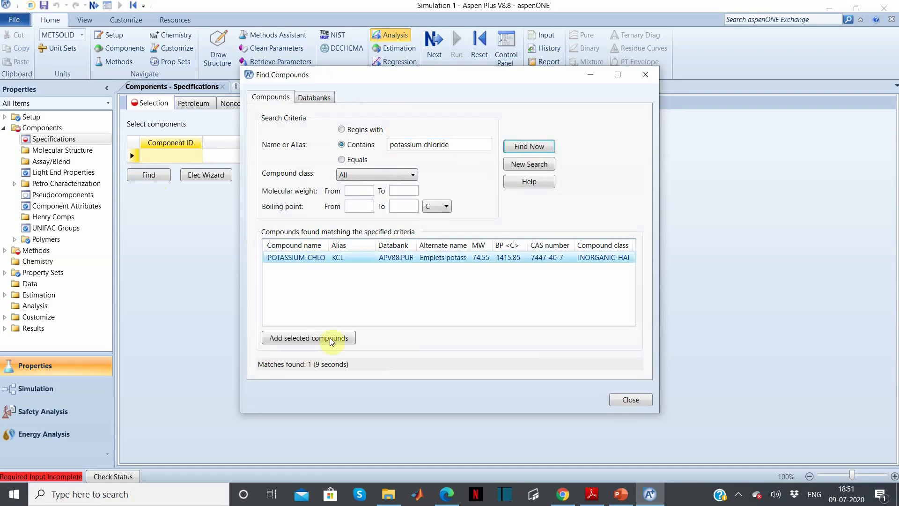
left_click(330, 339)
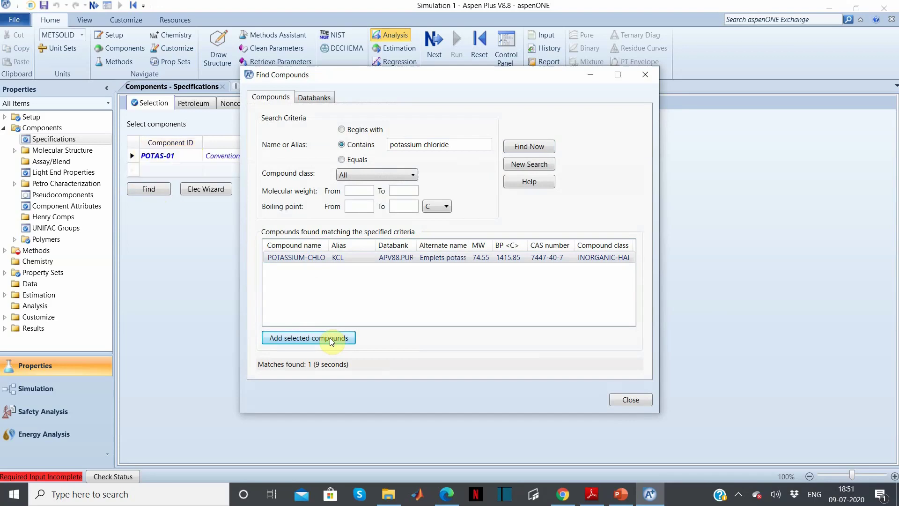
- Change the POTAS-01 component type from Conventional to Solid
left_click(637, 400)
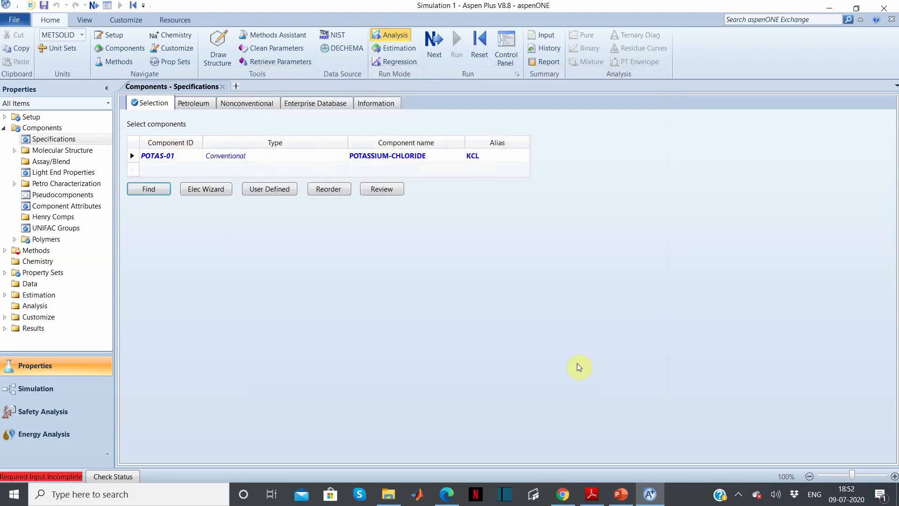
left_click(342, 155)
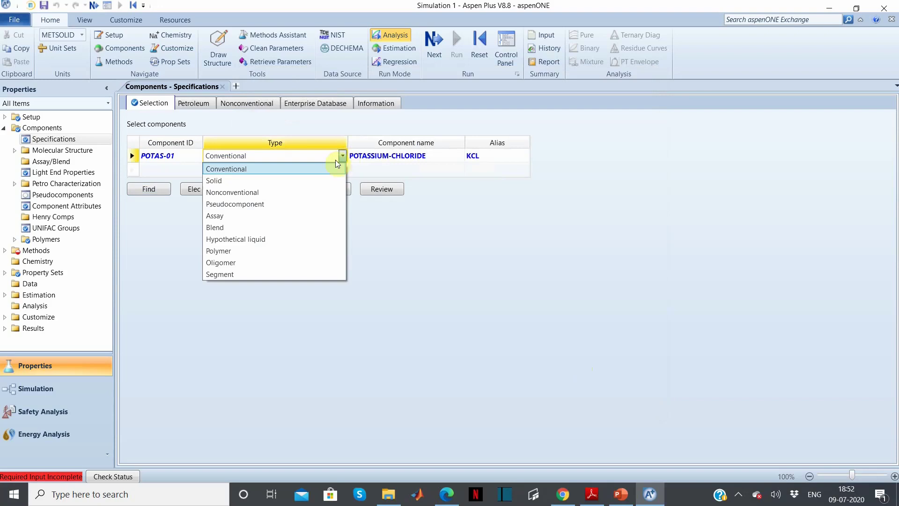
left_click(320, 180)
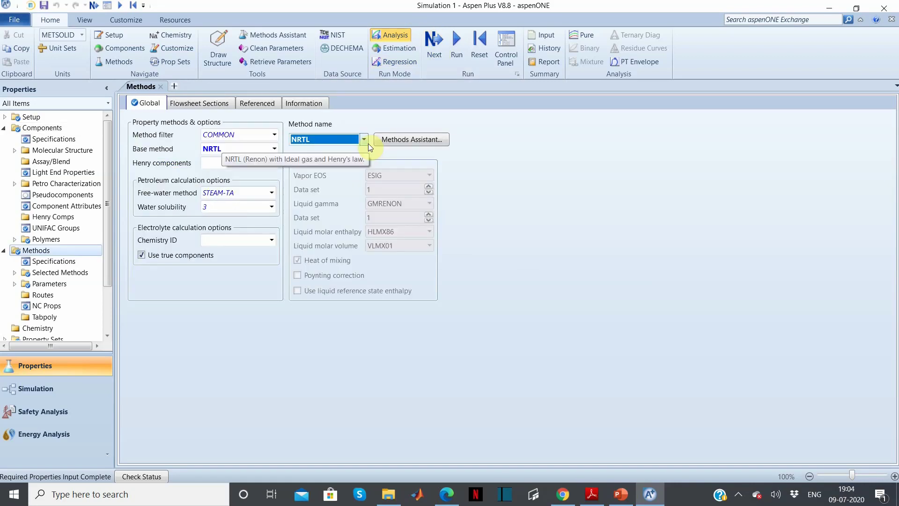
- Select SOLIDS as the global base property method and advance to the next required input
left_click(363, 140)
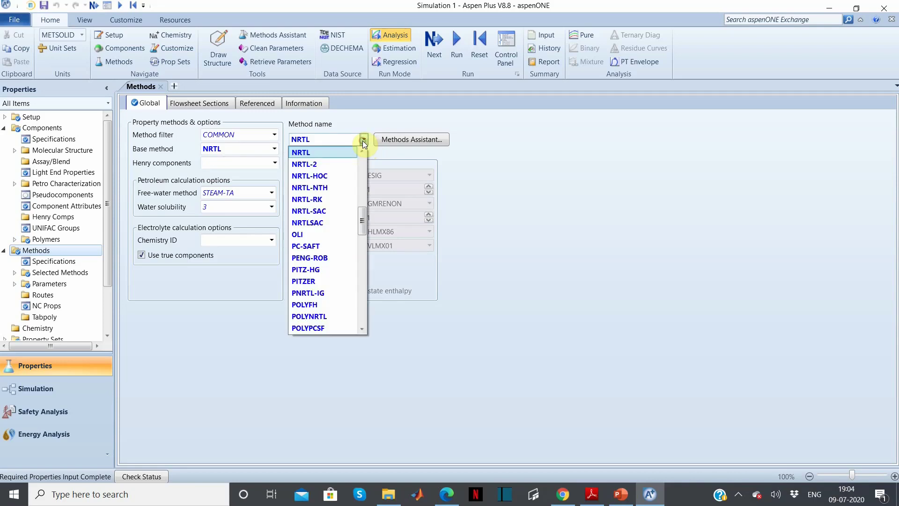
left_click_drag(364, 223, 357, 277)
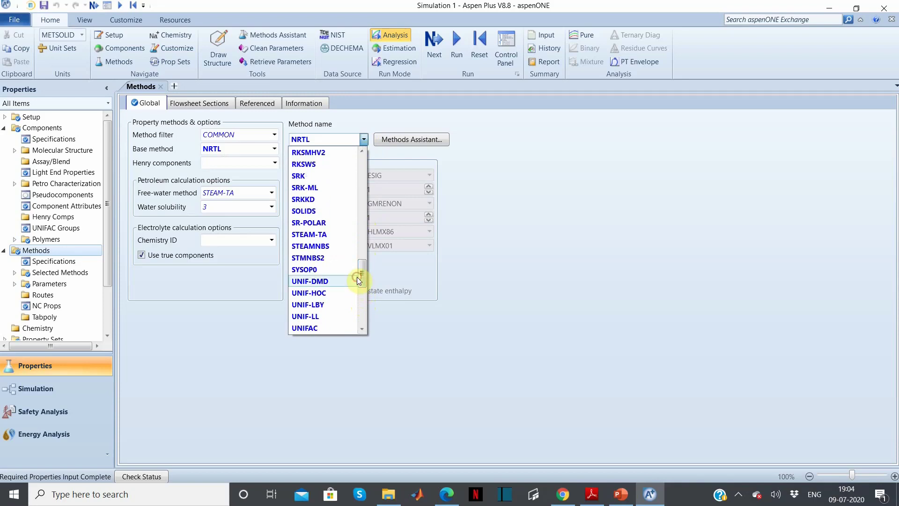
left_click(305, 208)
left_click(546, 160)
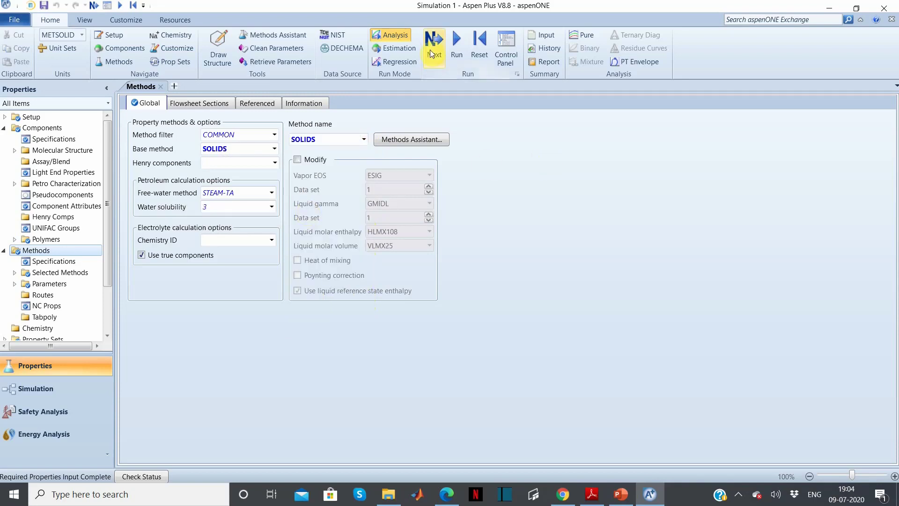
left_click(431, 53)
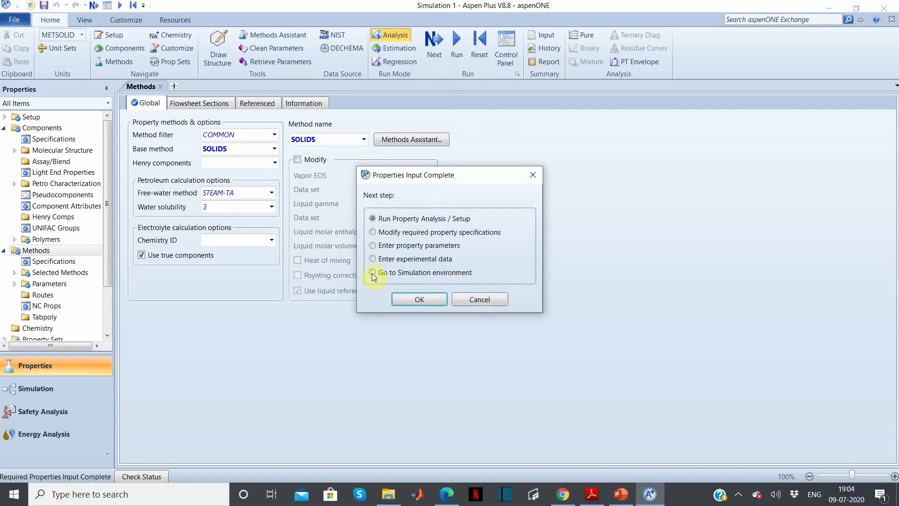
- Place crusher block B2 and connect an inlet and an outlet material stream
left_click(427, 302)
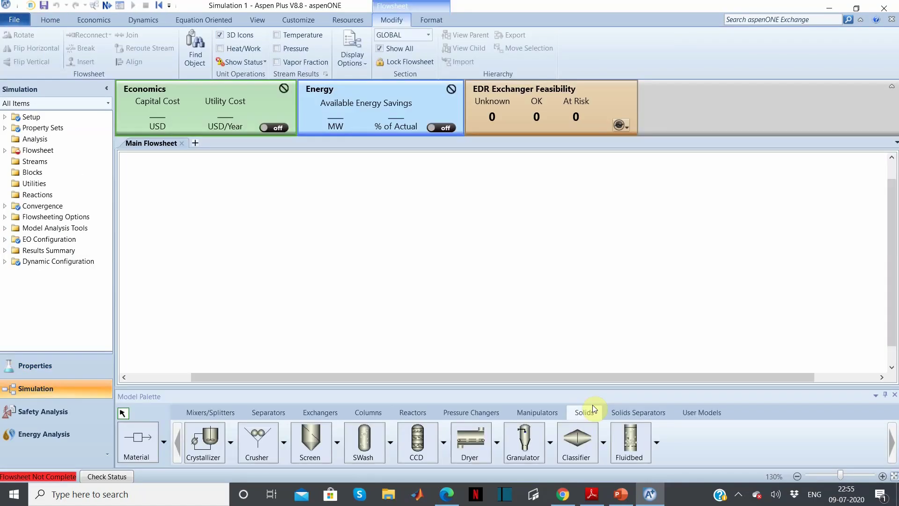
left_click(265, 445)
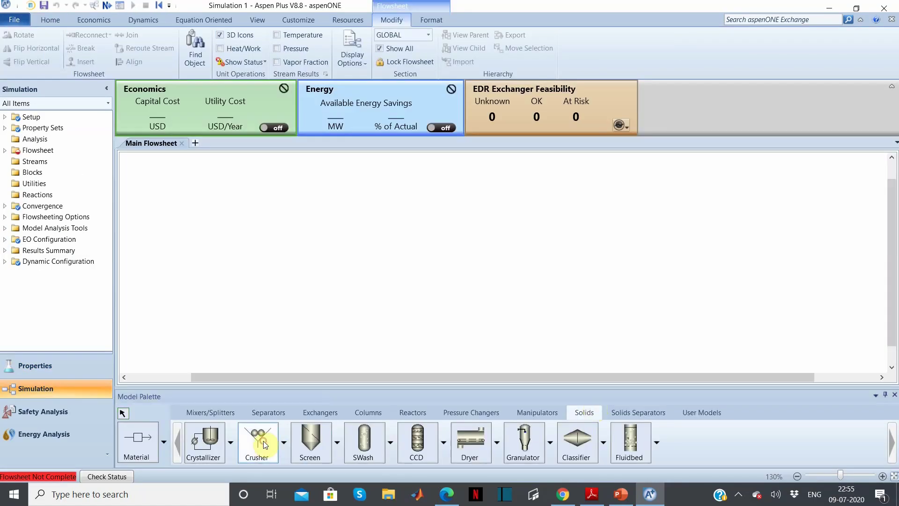
left_click(333, 223)
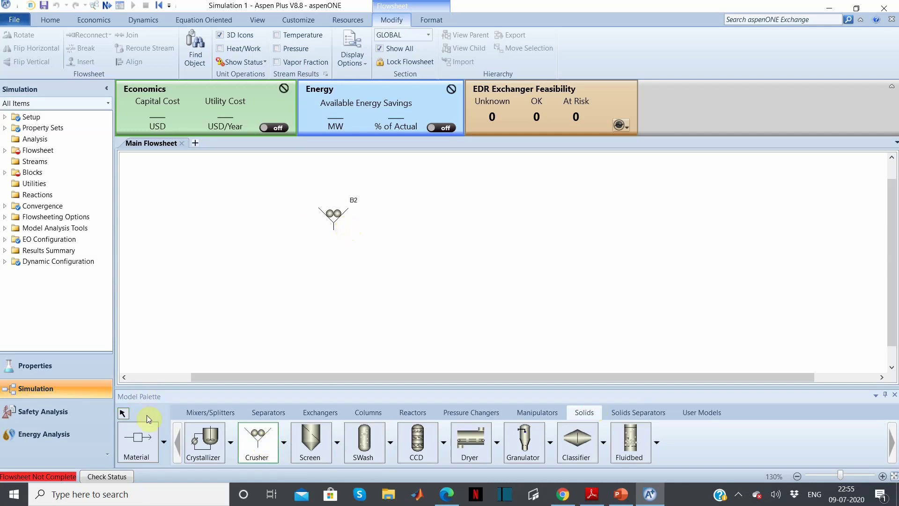
left_click(143, 443)
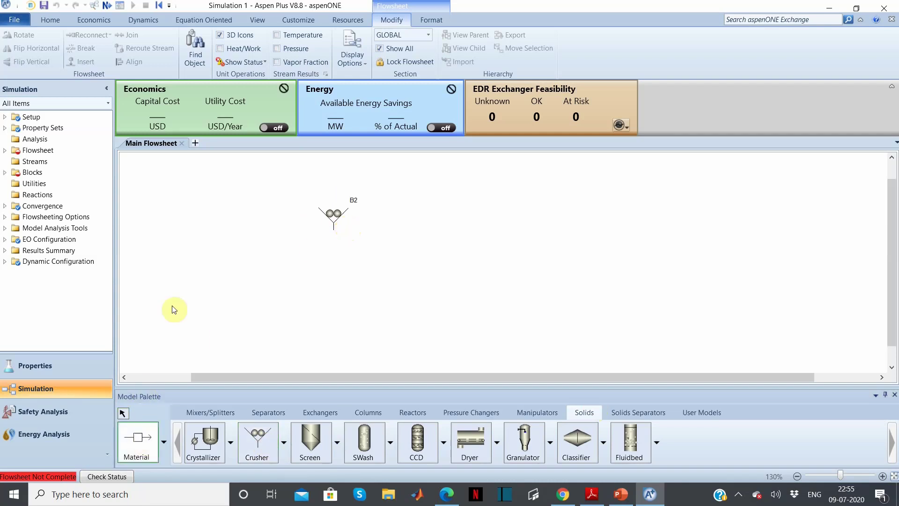
left_click(333, 202)
left_click(277, 202)
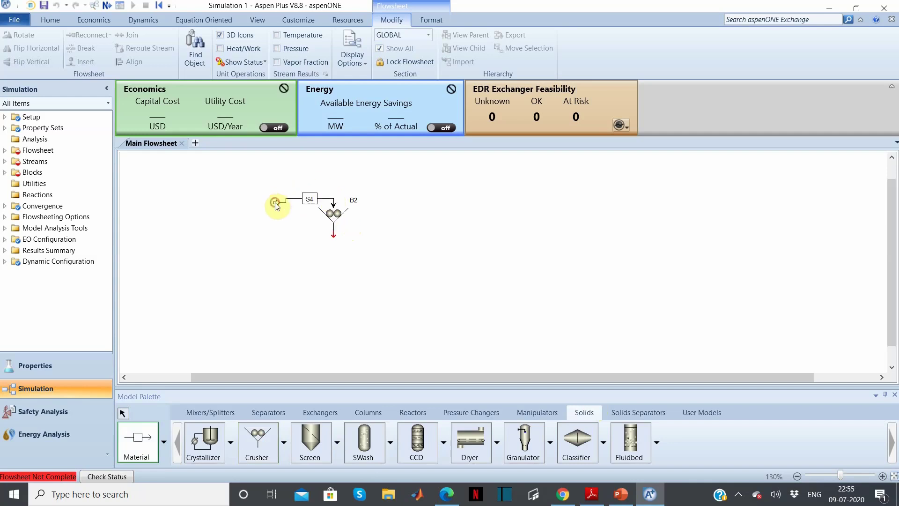
left_click(334, 236)
left_click(423, 239)
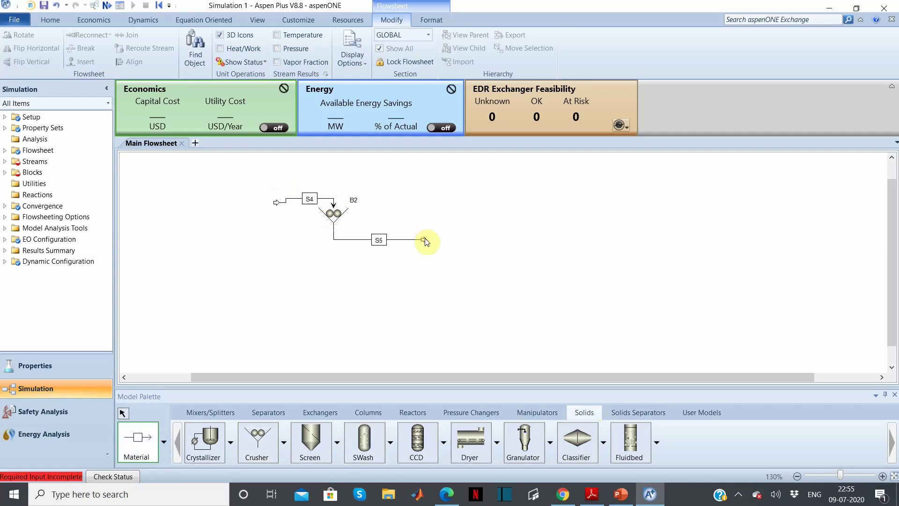
right_click(307, 229)
- Rename inlet stream S4 to FEED and clear outlet stream S5's name for renaming
left_click(311, 200)
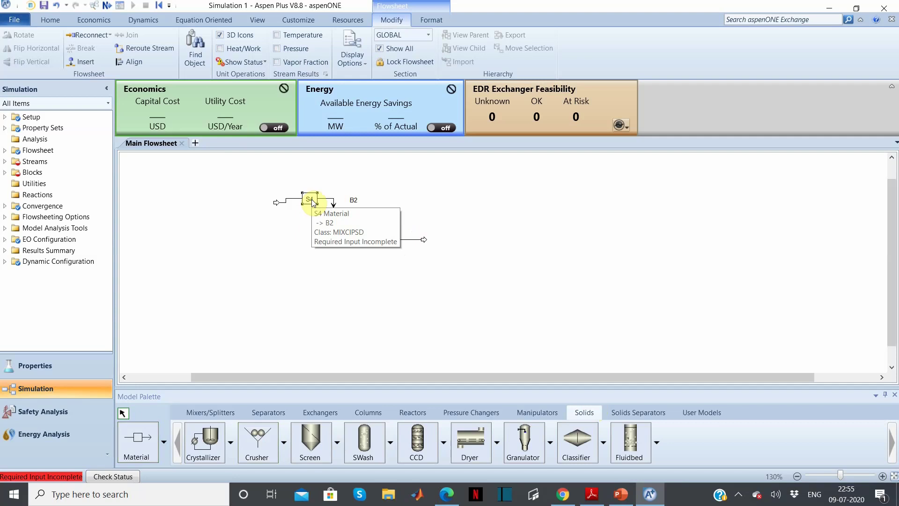
left_click(311, 201)
type("FEED")
left_click(374, 268)
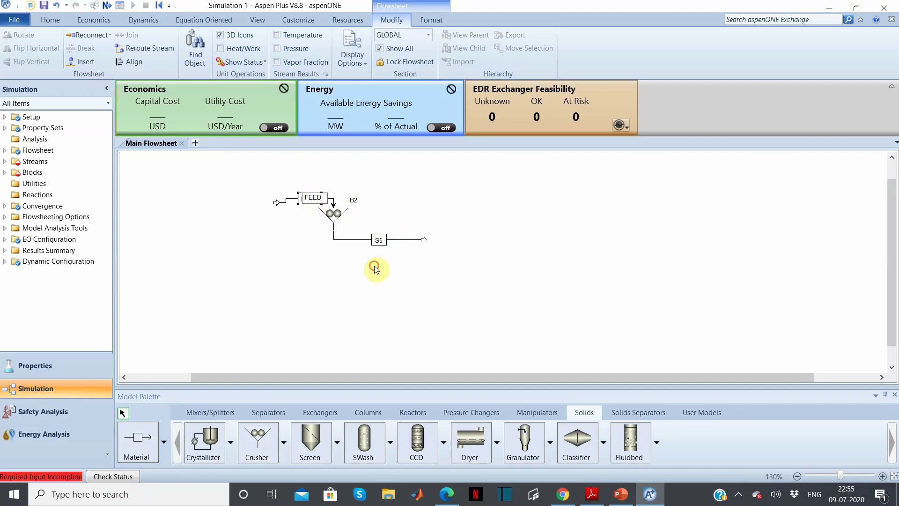
left_click(378, 239)
left_click(383, 241)
key("BackSpace")
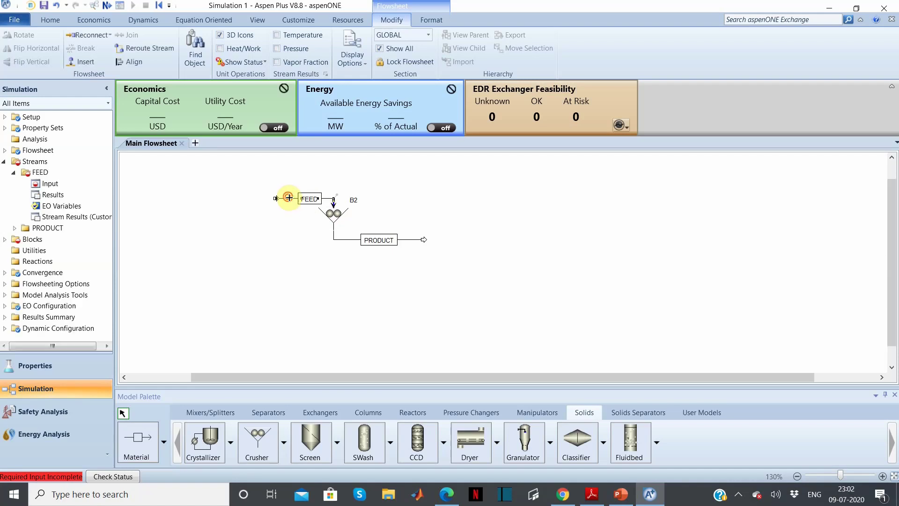
- Set the FEED CI Solid substream to 20 C, 1 bar and 1200 kg/hr of POTAS-01
left_click(287, 196)
double_click(287, 197)
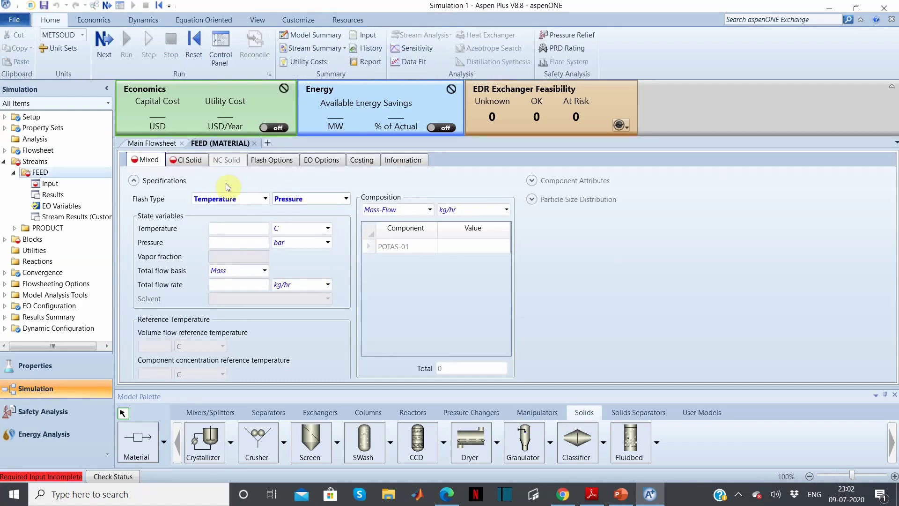
left_click(192, 163)
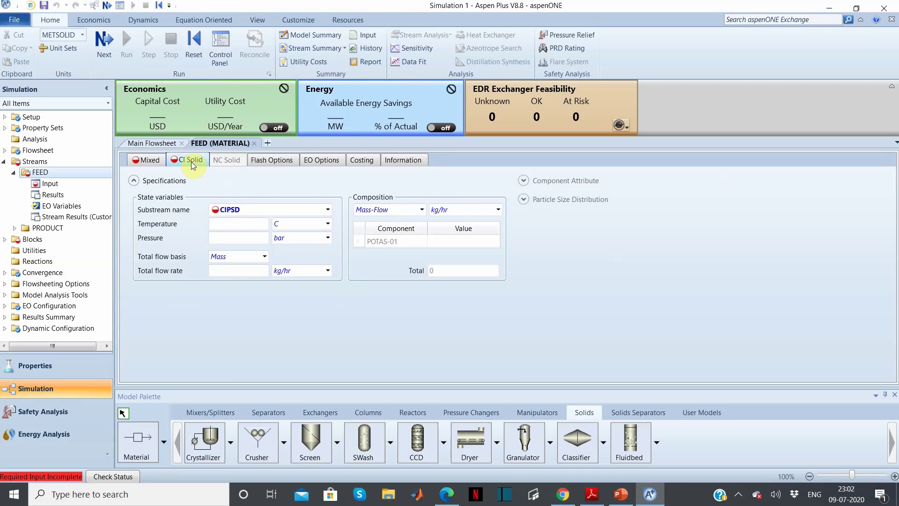
left_click(223, 224)
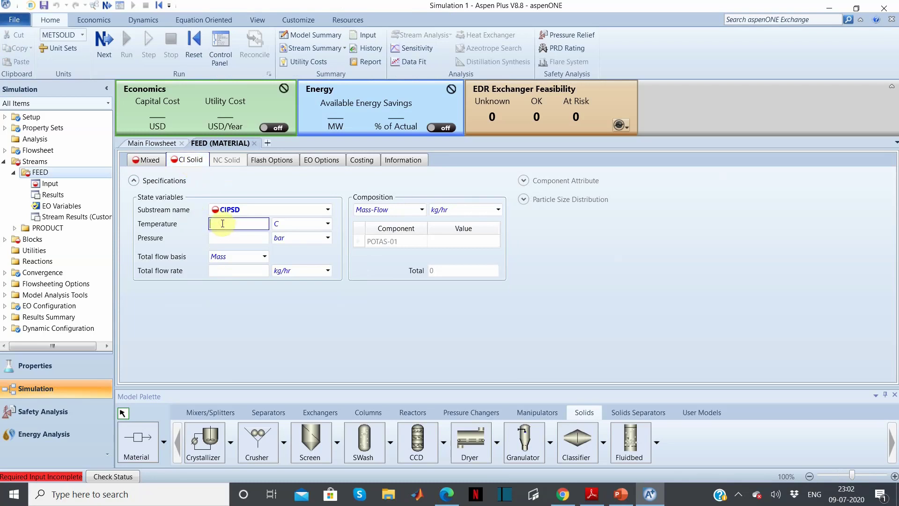
type("20")
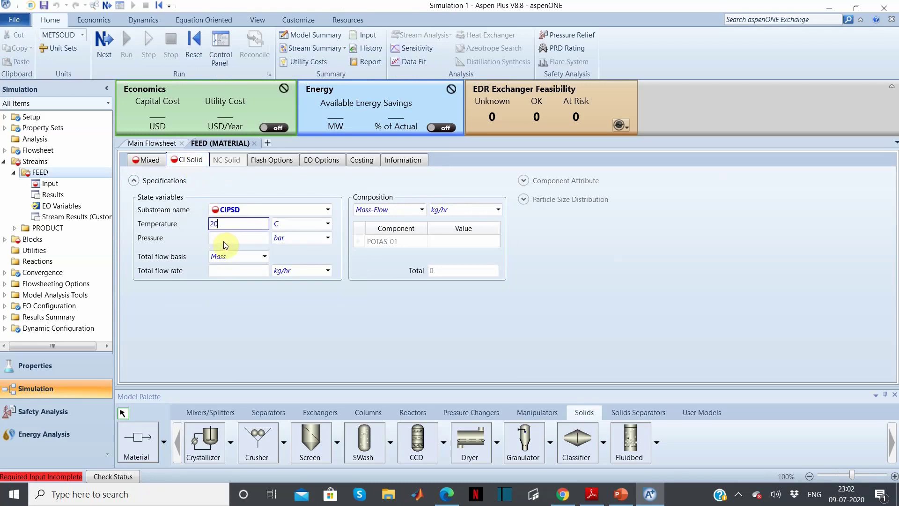
left_click(225, 238)
type("1")
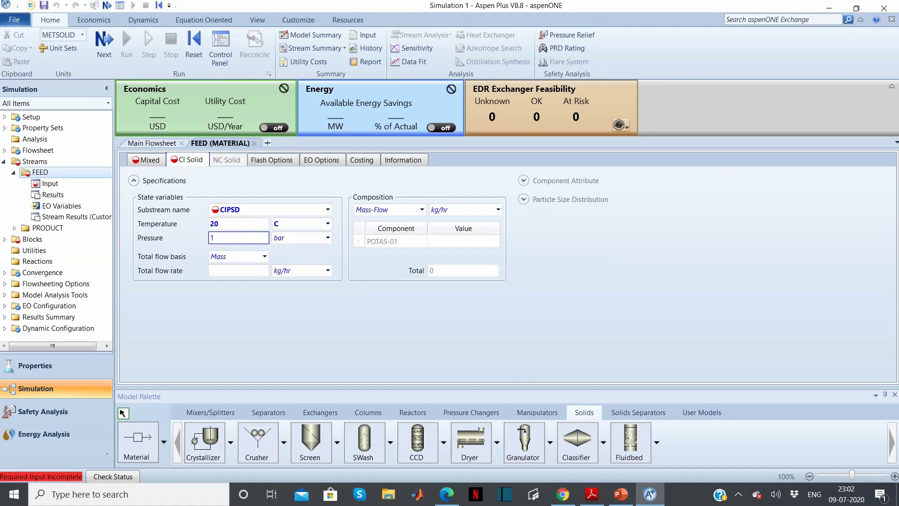
left_click(230, 271)
type("1200")
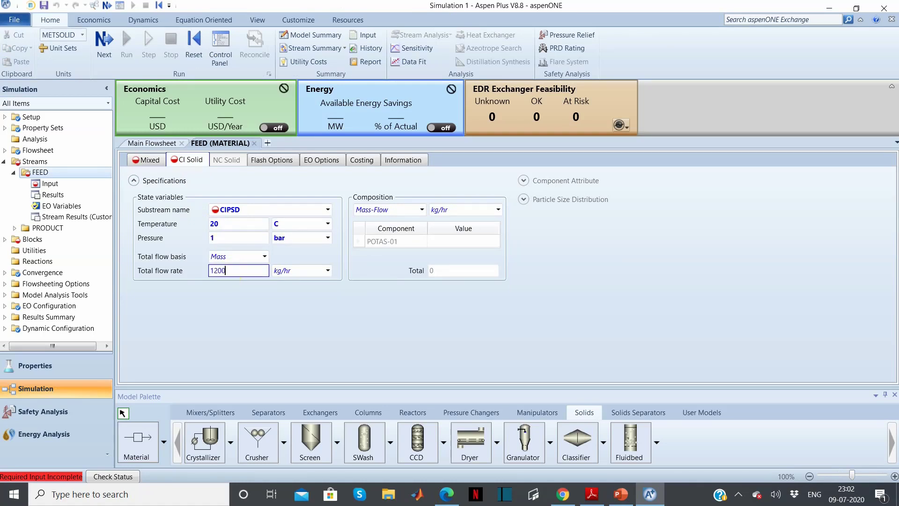
left_click(440, 241)
type("1200")
key("Return")
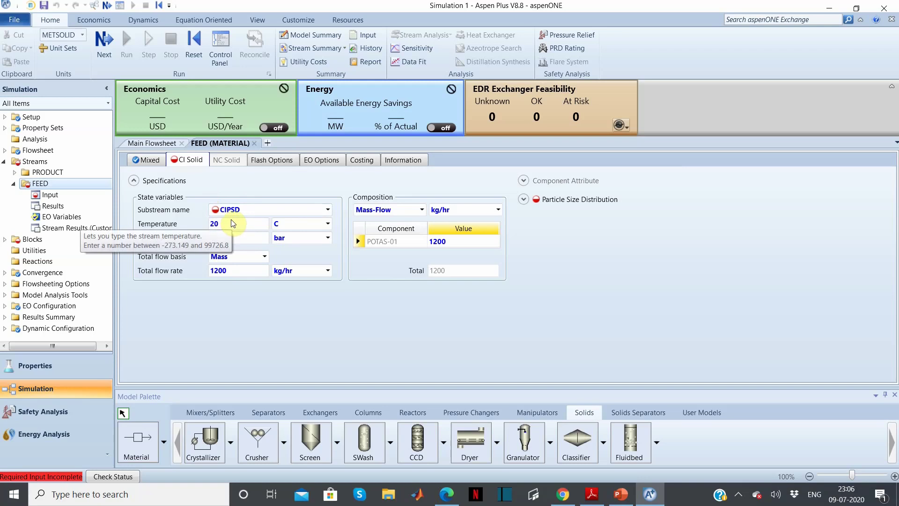
left_click(77, 116)
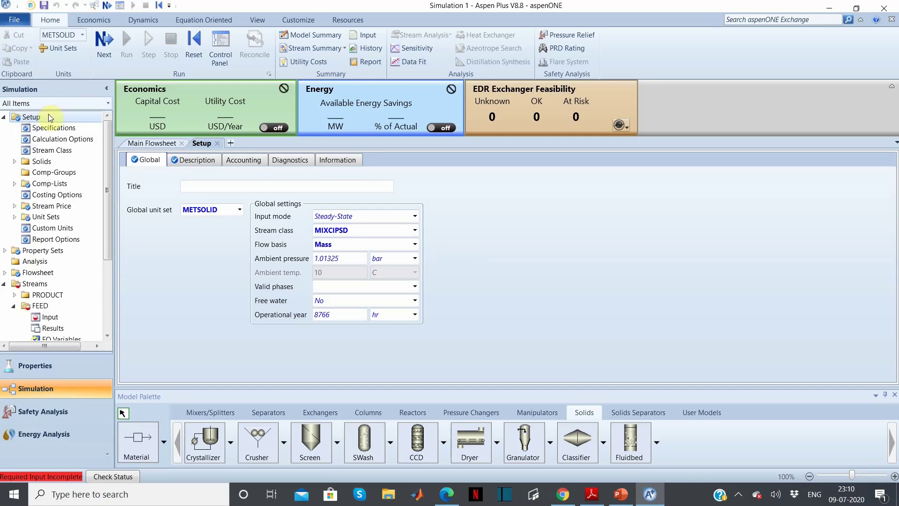
- Display stream class MIXCIPSD with its MIXED and CIPSD substreams
left_click(58, 152)
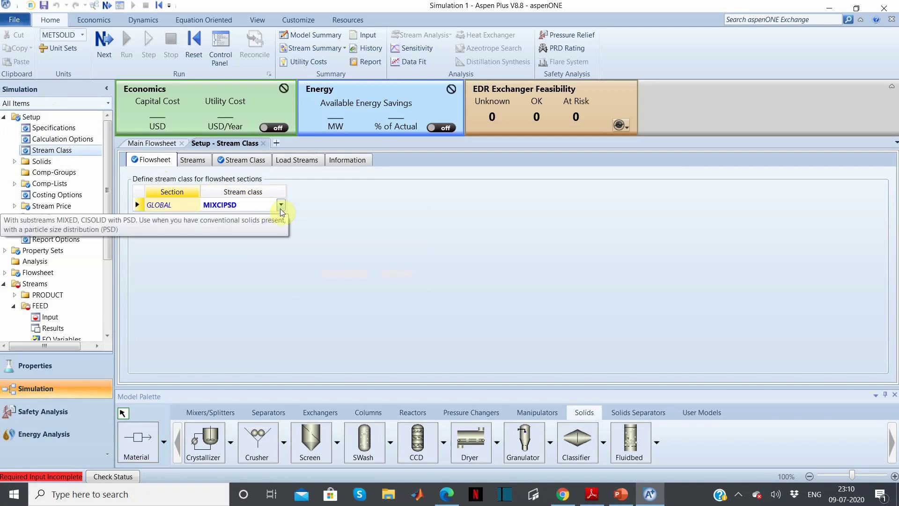
left_click(245, 161)
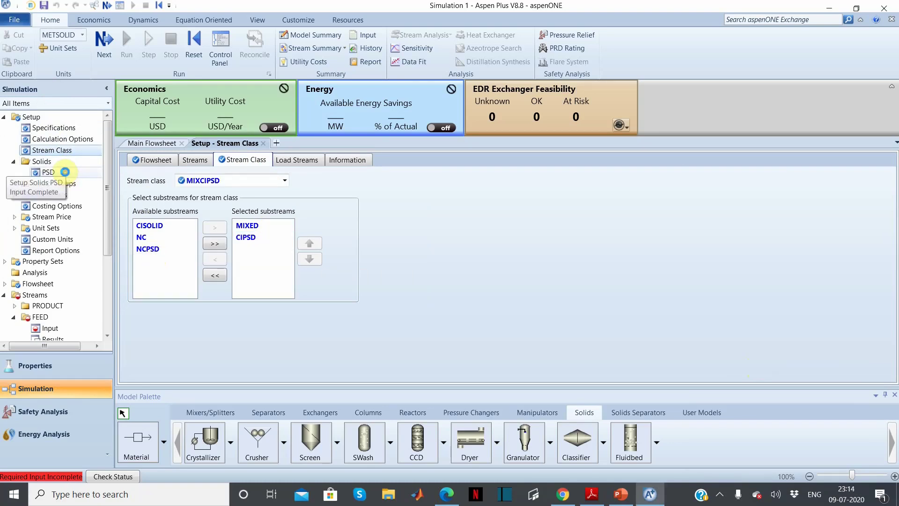
- Create an Equidistant PSD mesh from 0 to 10 mm in 1 mm intervals
left_click(66, 172)
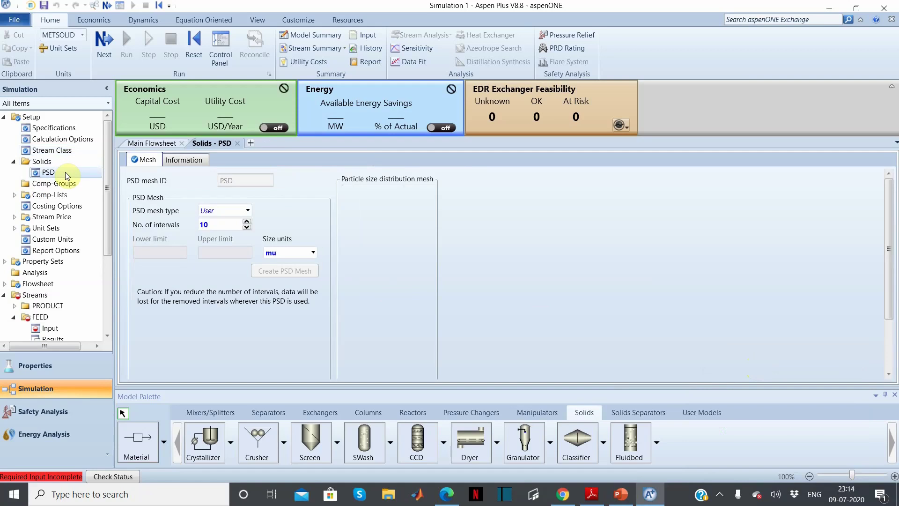
left_click(247, 210)
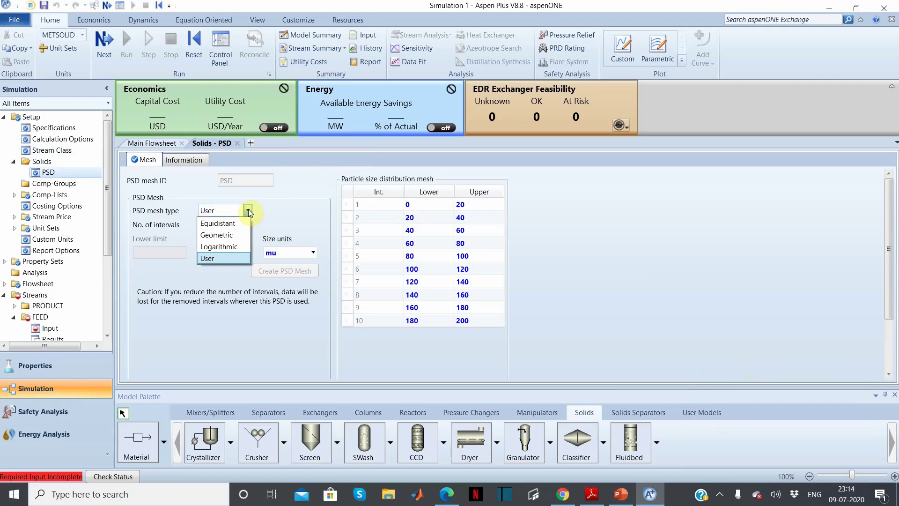
left_click(219, 224)
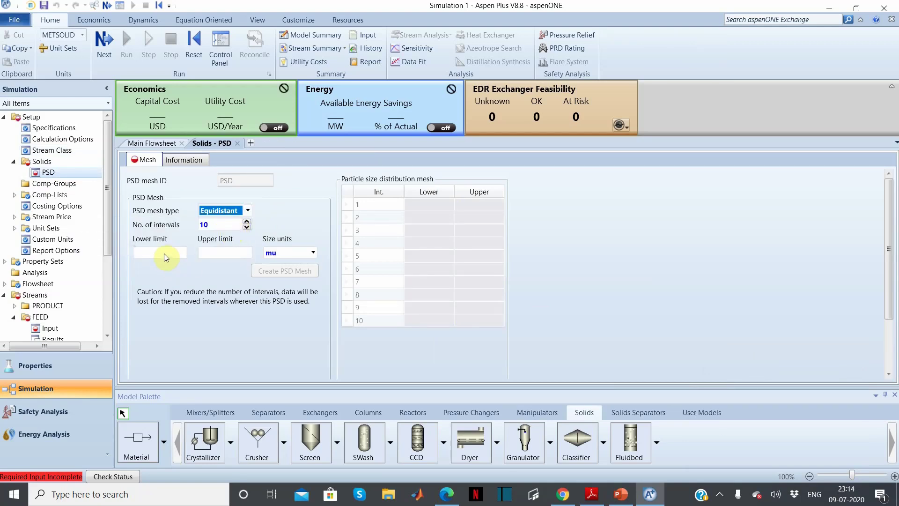
left_click(163, 254)
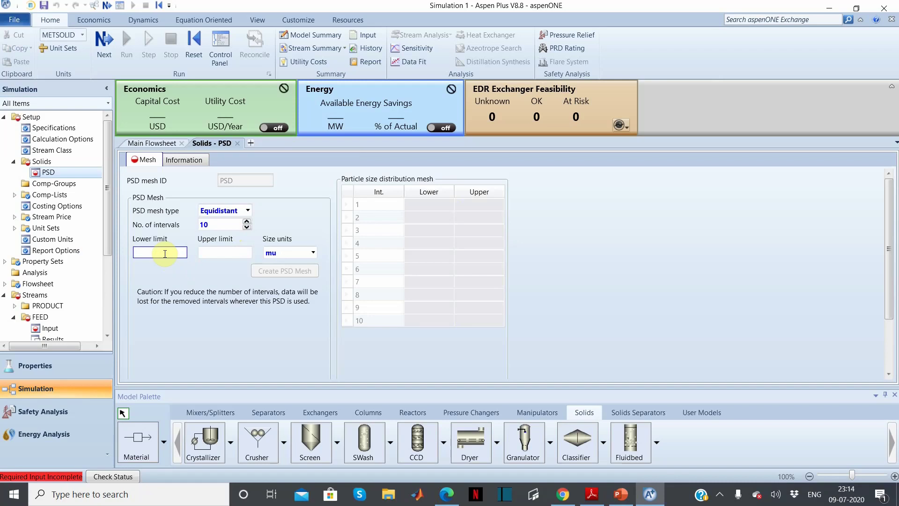
type("0")
left_click(220, 254)
type("10")
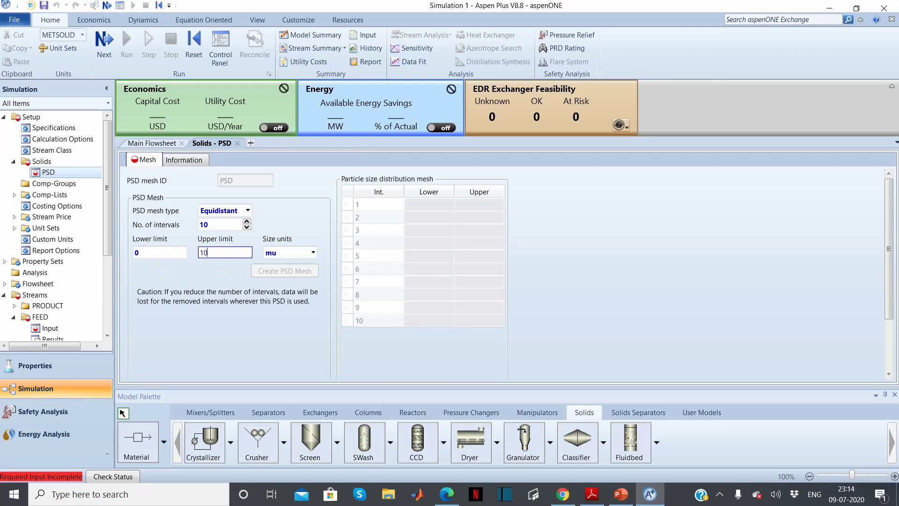
left_click(313, 253)
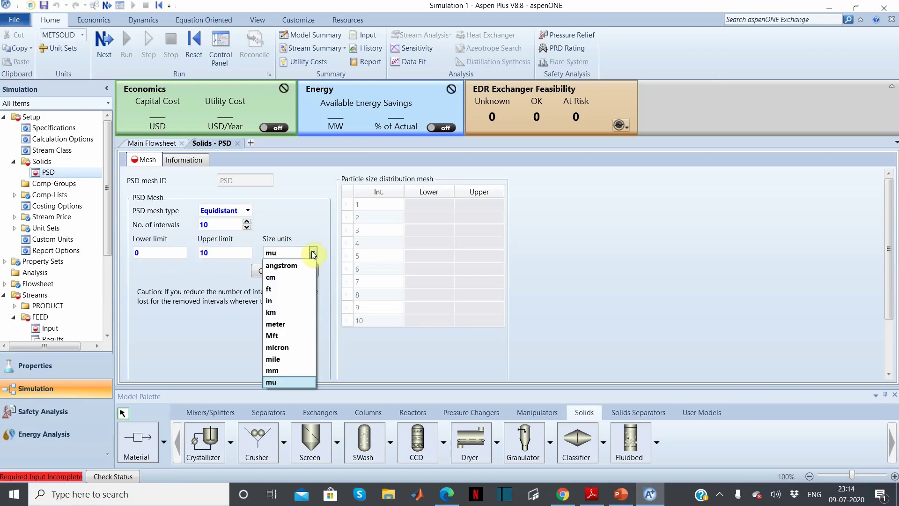
left_click(286, 371)
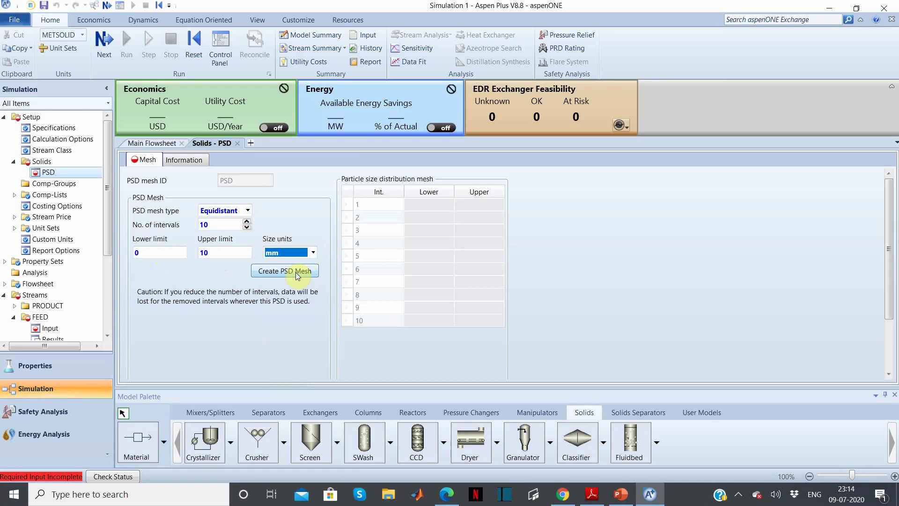
left_click(247, 210)
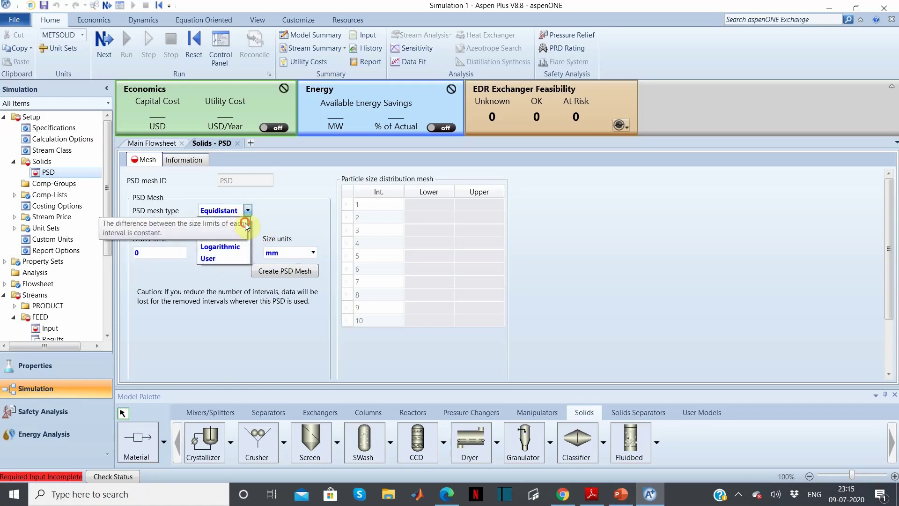
left_click(245, 222)
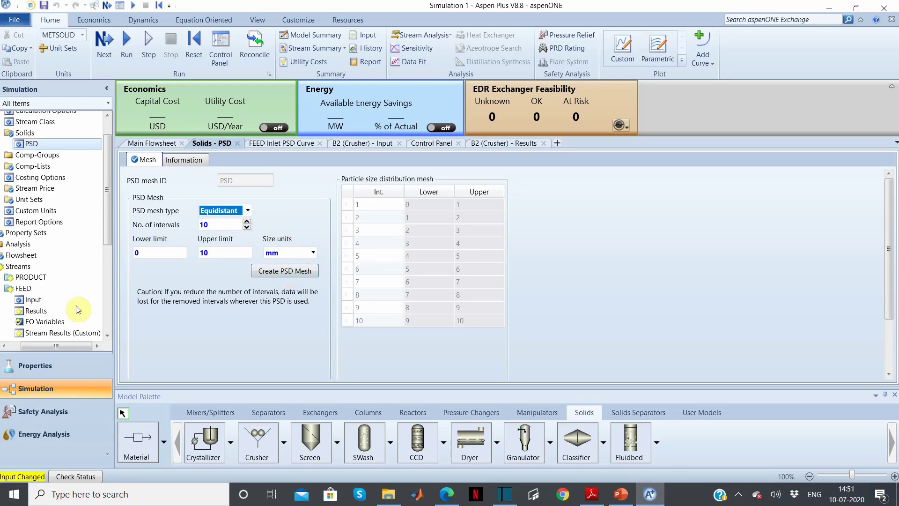
- Give FEED solids a normal PSD (D50 5 mm, std dev 1 mm) and plot it
left_click(37, 300)
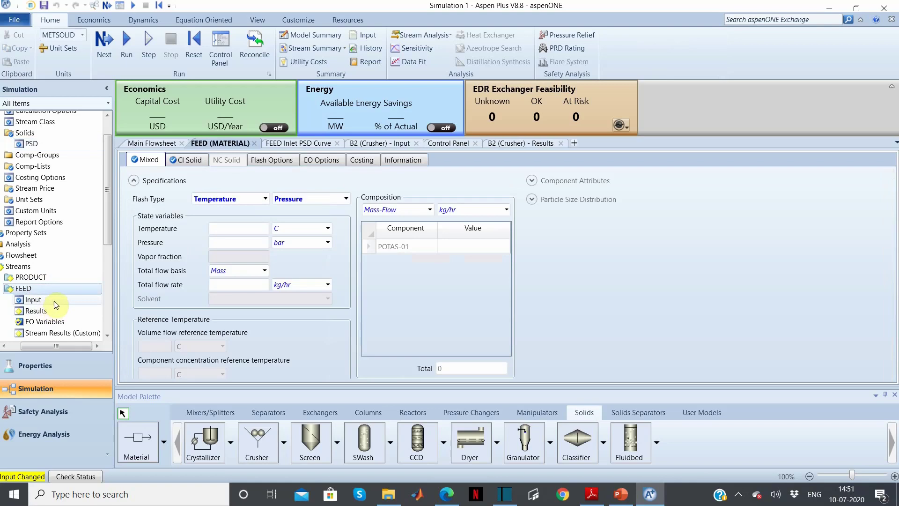
left_click(54, 302)
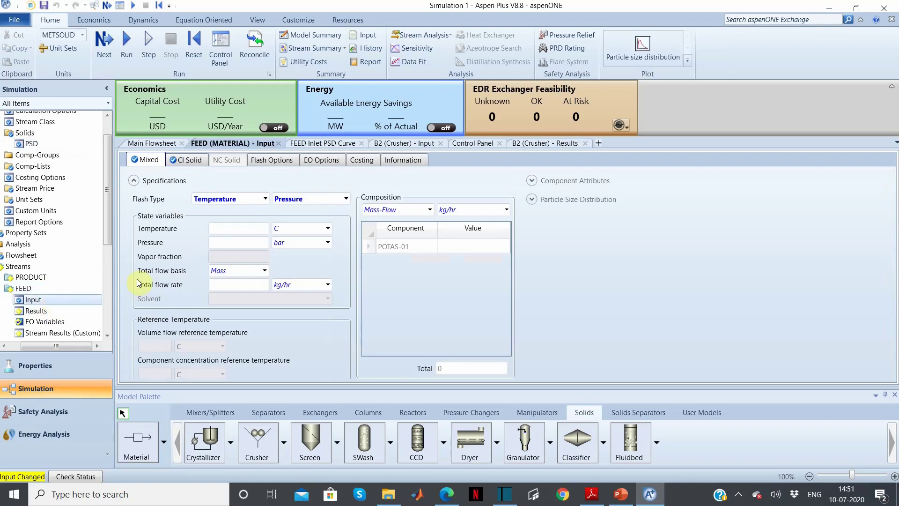
left_click(193, 161)
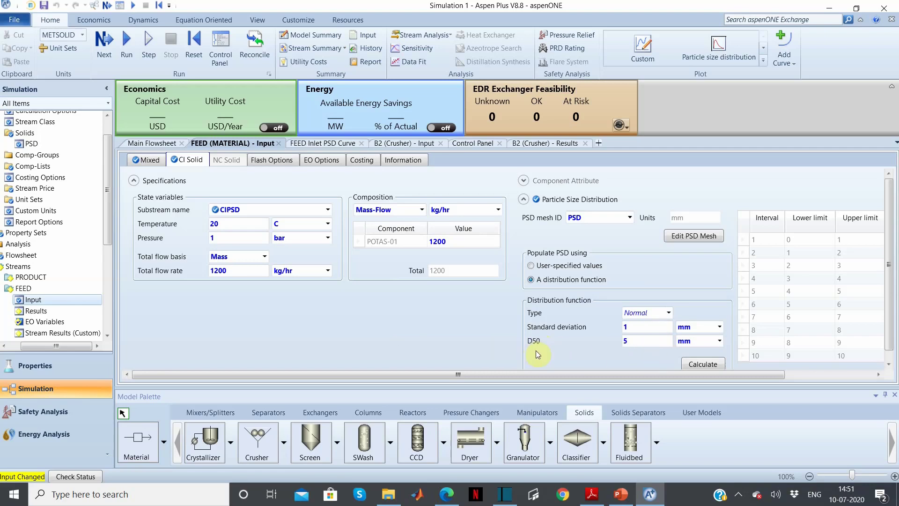
left_click(703, 365)
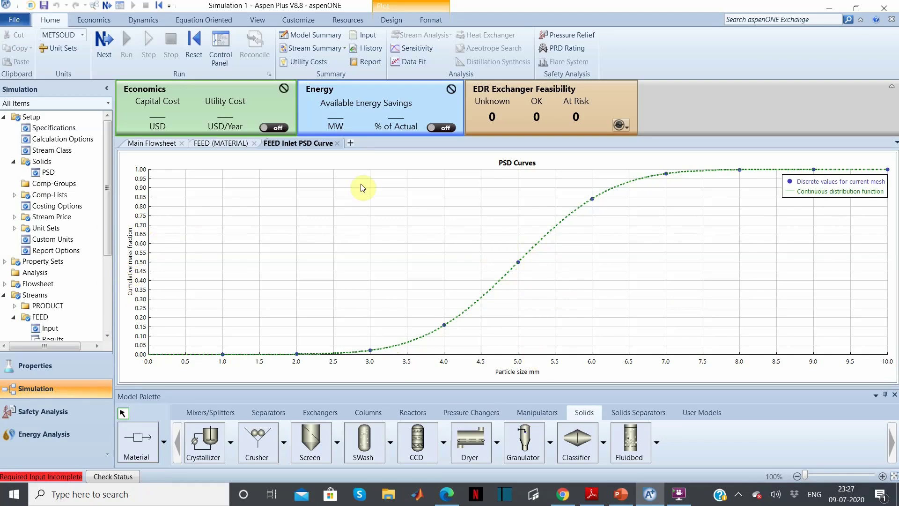
left_click(108, 46)
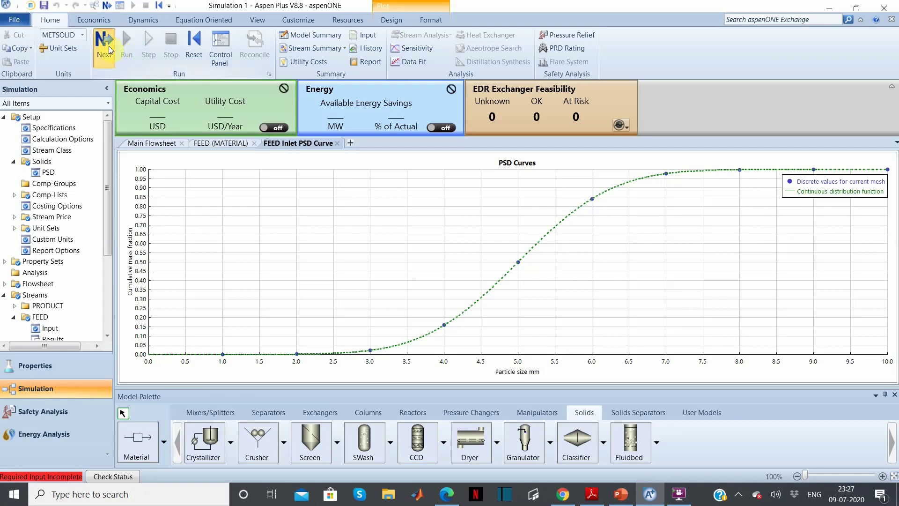
- Set crusher B2 to equipment-based Gyratory type with a 2 mm maximum particle diameter
left_click(110, 48)
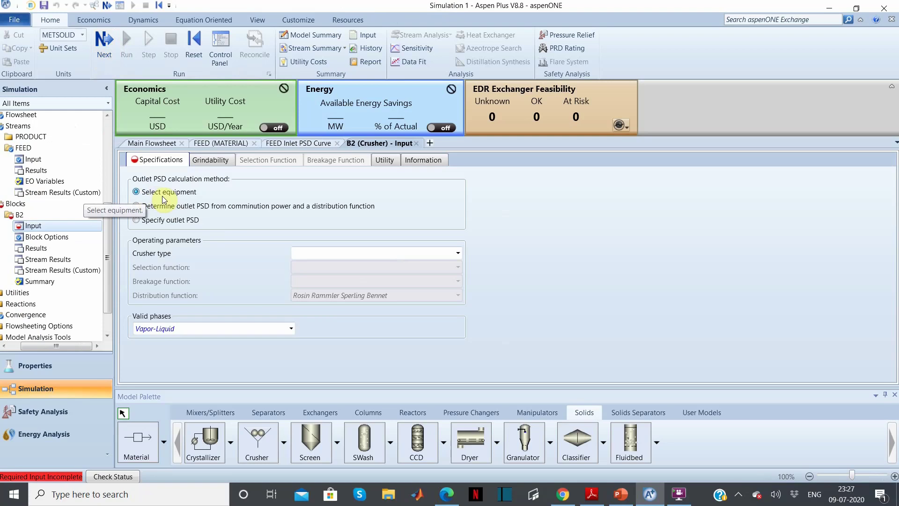
left_click(458, 254)
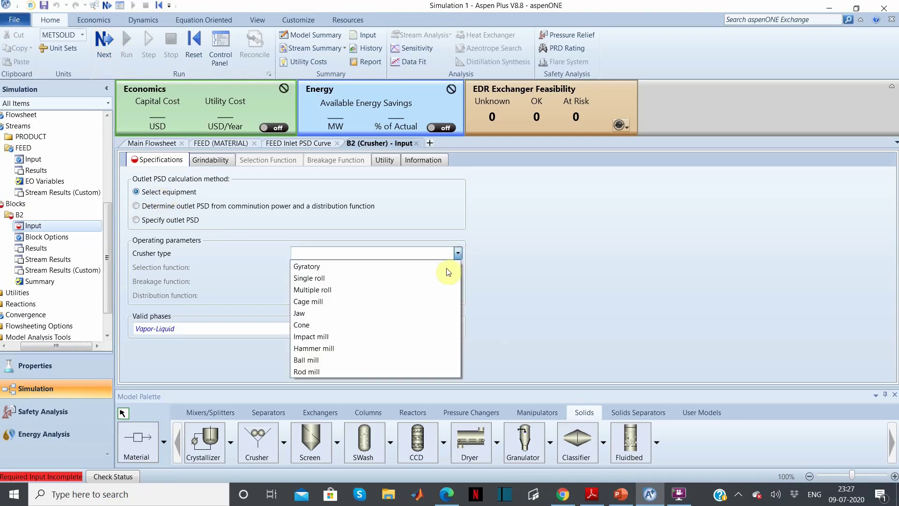
left_click(444, 265)
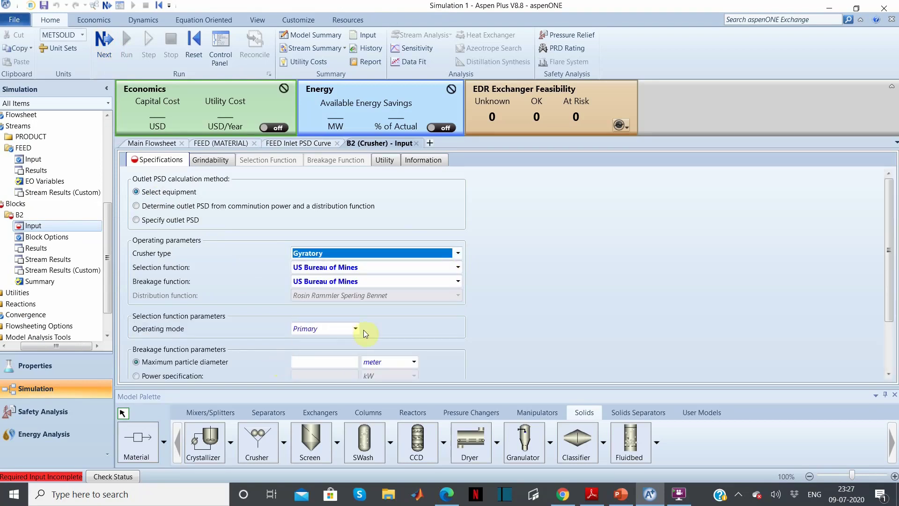
scroll(364, 330, "down", 3)
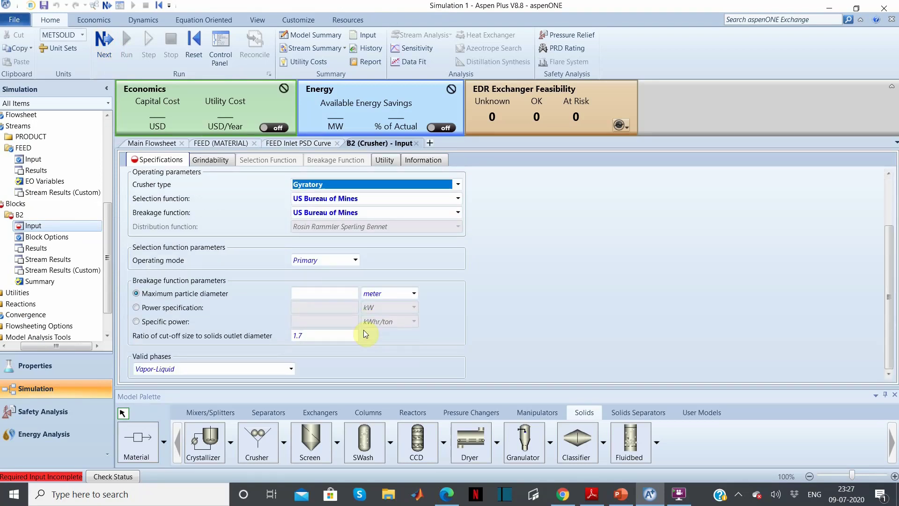
left_click(322, 292)
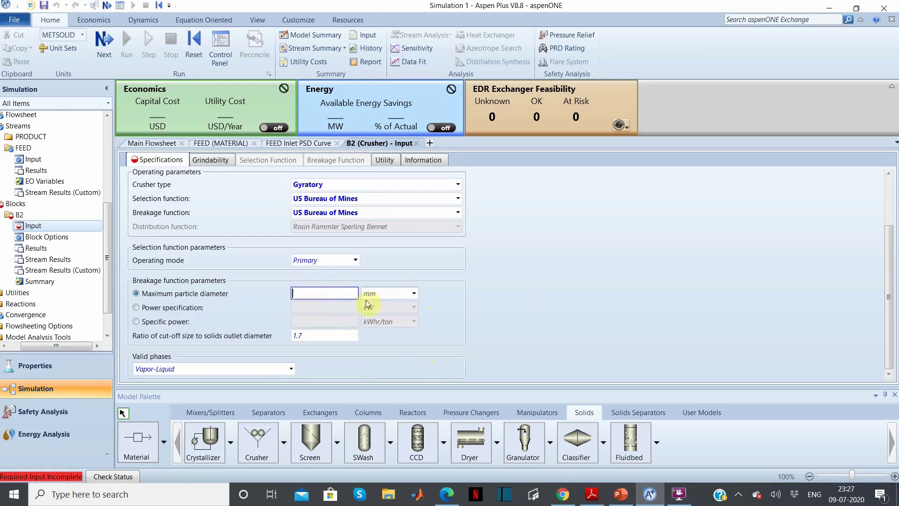
type("2")
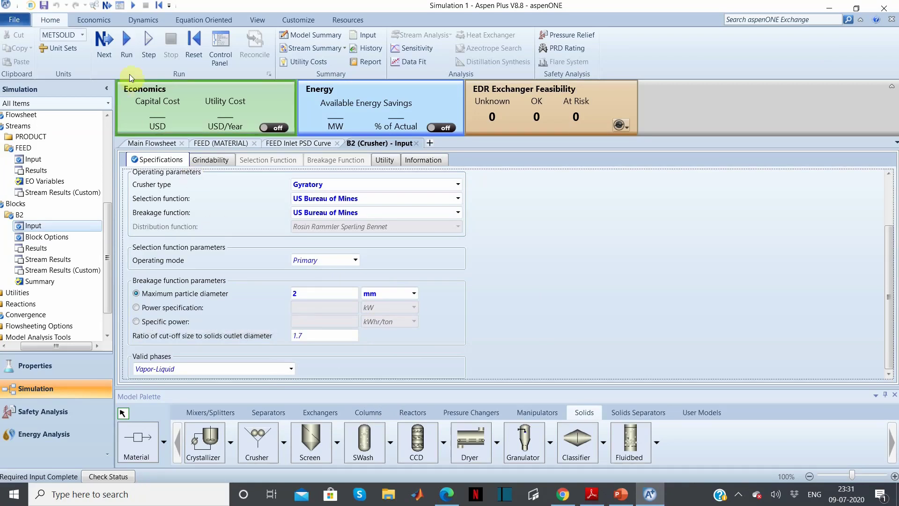
- Confirm all required input is complete and run the simulation to completion
left_click(105, 47)
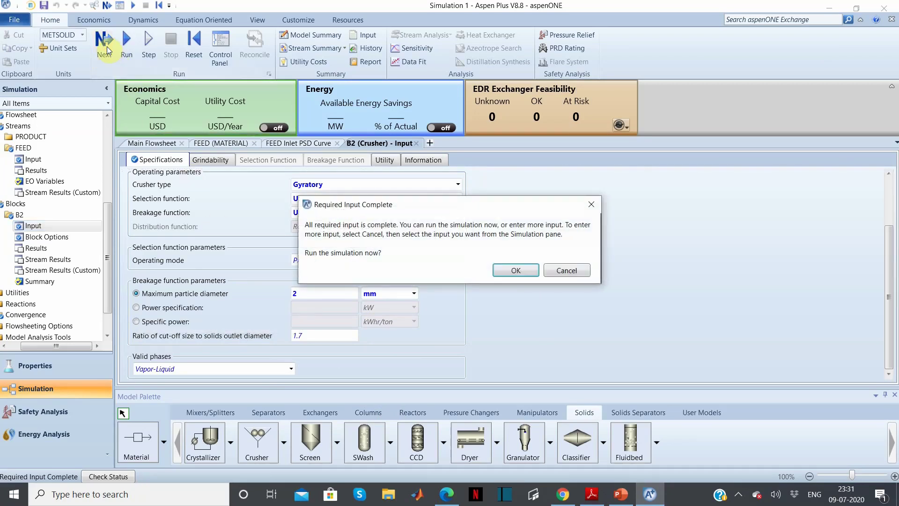
left_click(508, 271)
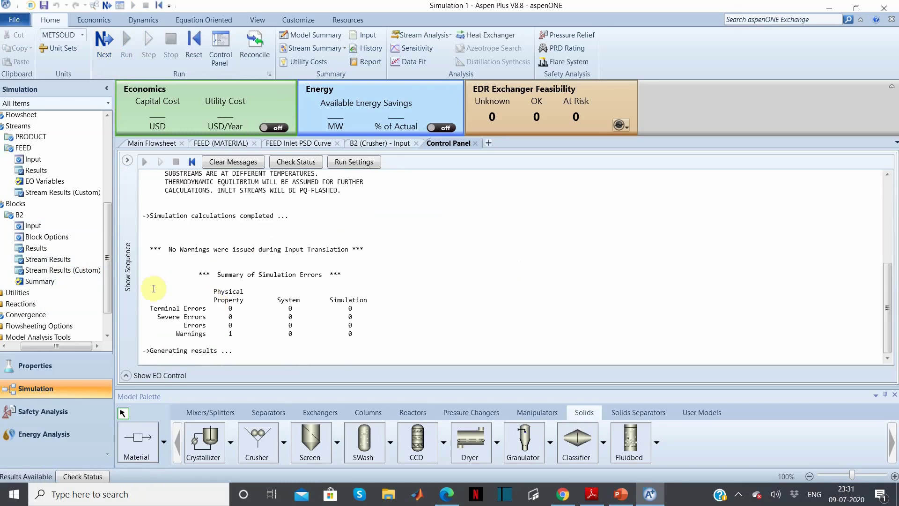
- Open crusher B2's results and display the inlet 80% mass diameter in mm (5.87888)
left_click(77, 271)
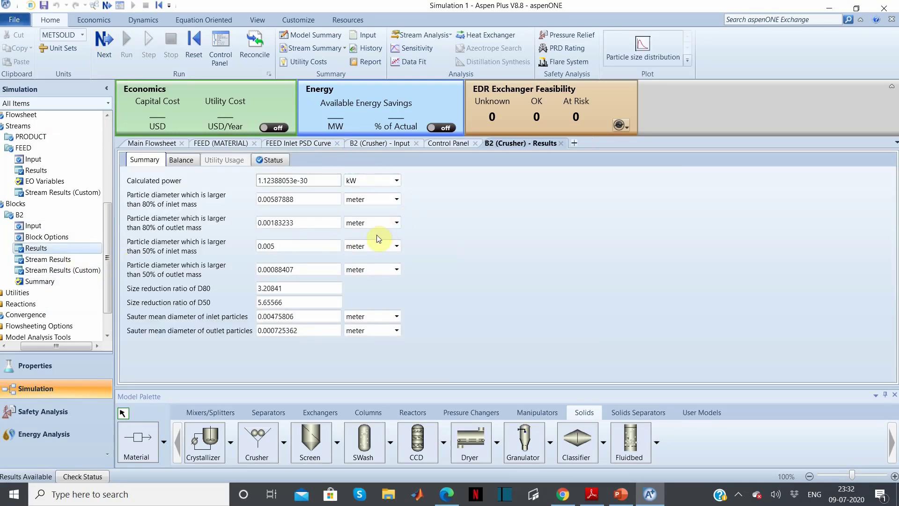
left_click(396, 199)
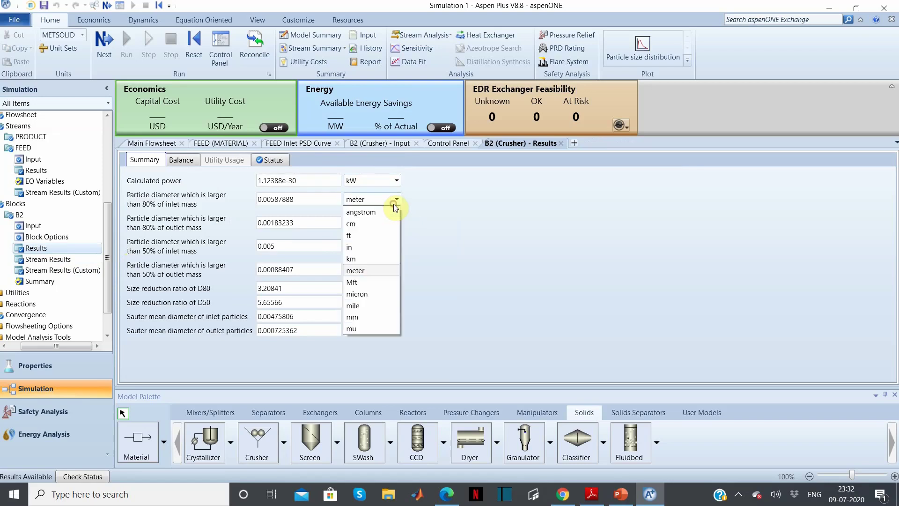
left_click(375, 316)
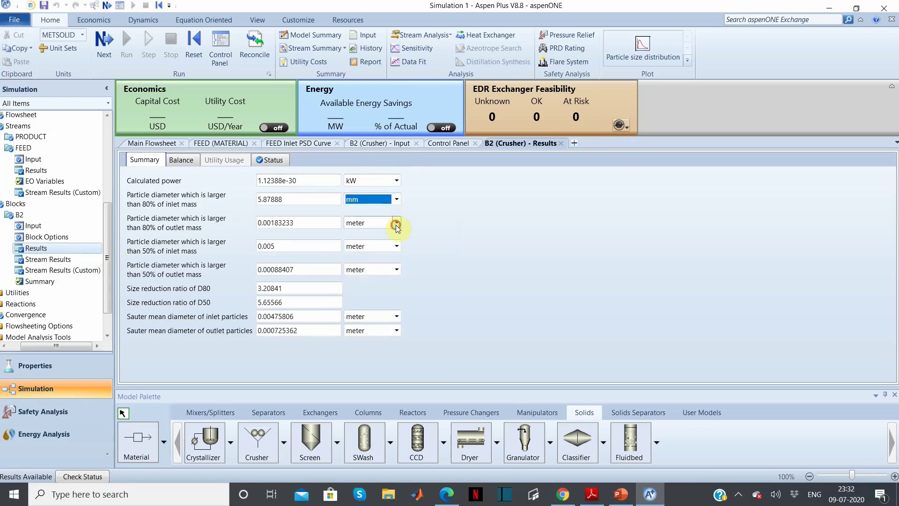